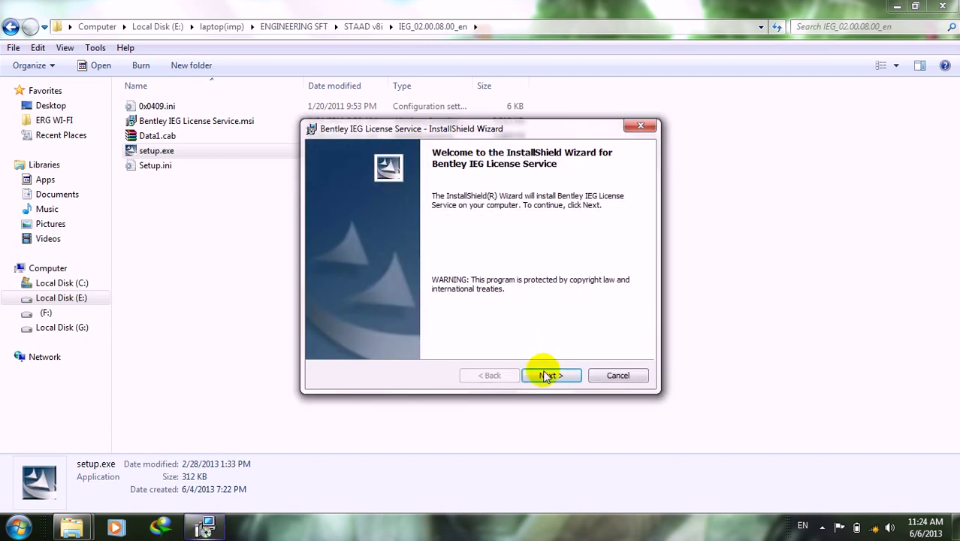
Run the Bentley IEG License Service installation through to completion and exit its wizard.
left_click(548, 375)
left_click(547, 376)
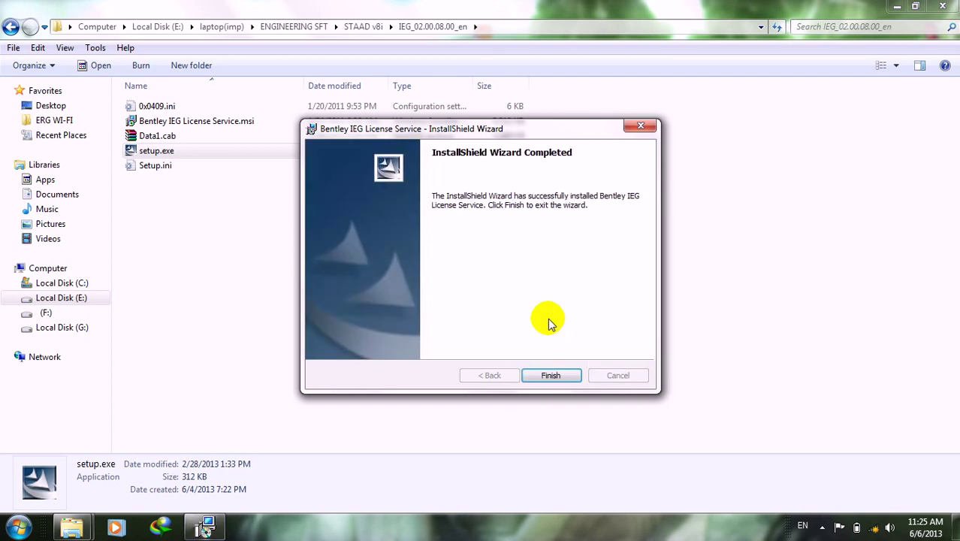
left_click(552, 376)
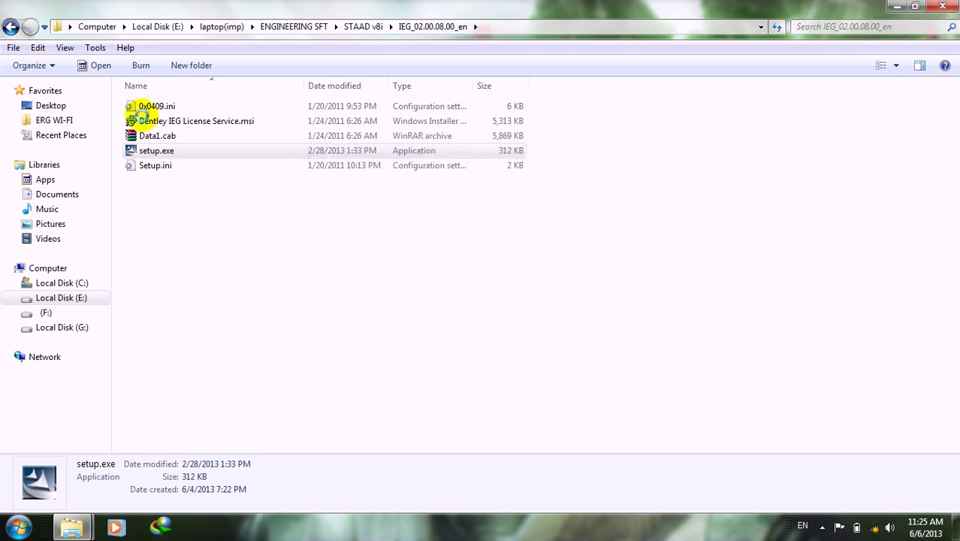
Launch setup.exe from the parent STAAD v8i folder and accept the STAAD.Pro V8i license agreement.
key("BackSpace")
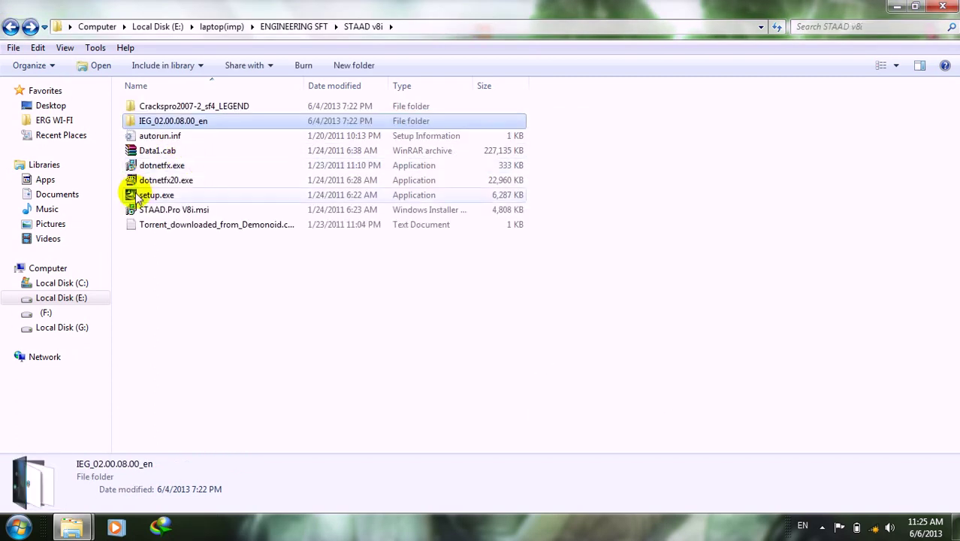
left_click(148, 196)
double_click(148, 197)
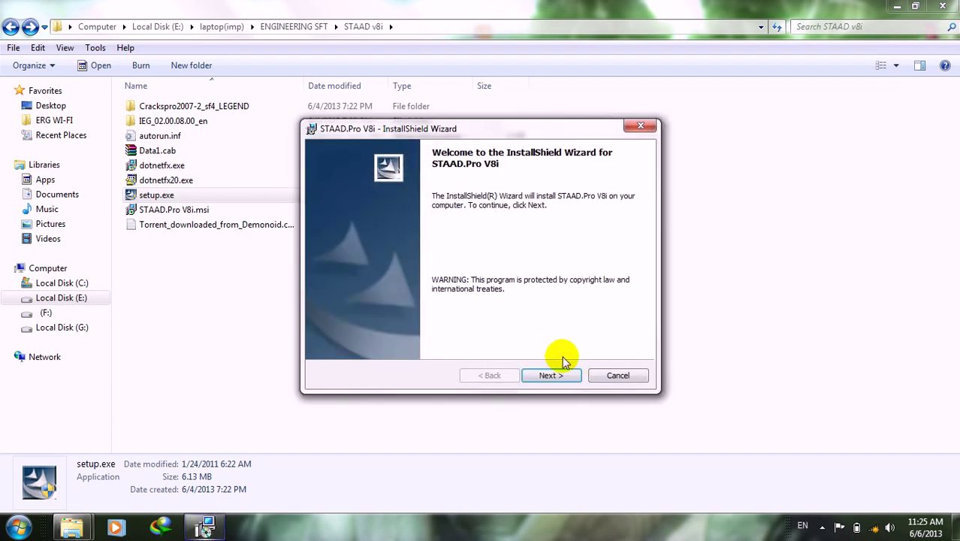
left_click(553, 375)
left_click(386, 325)
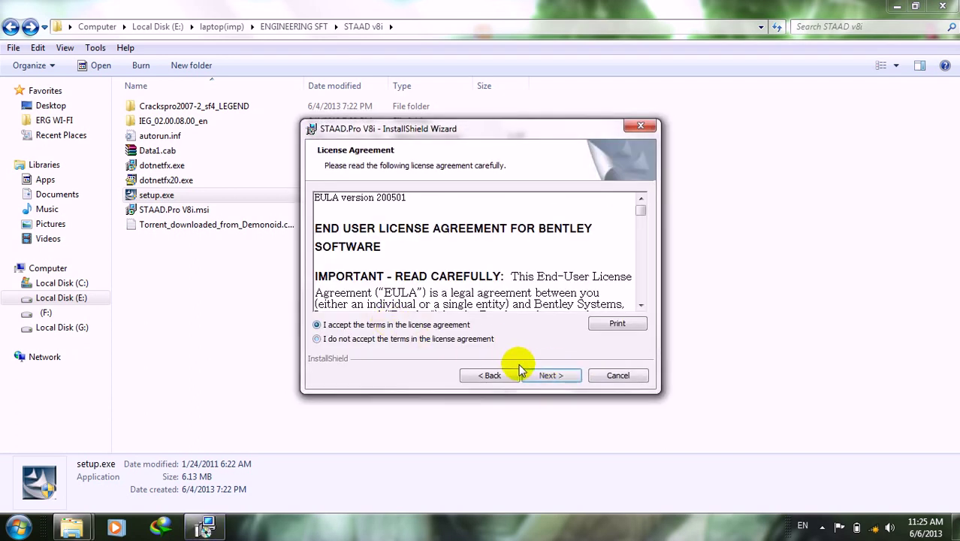
left_click(552, 378)
left_click(551, 375)
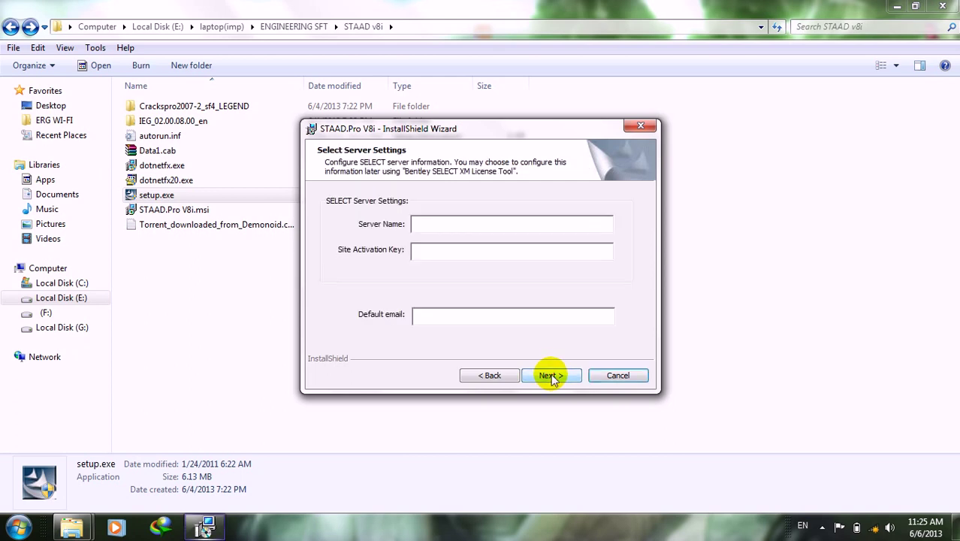
Return to the destination folder page and change the STAAD.Pro V8i install location to C:\.
left_click(493, 375)
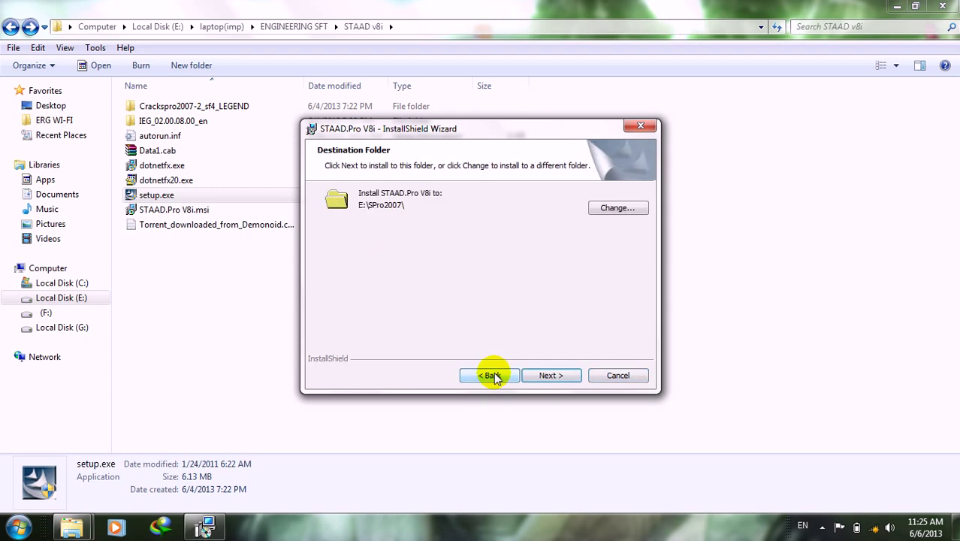
left_click(610, 210)
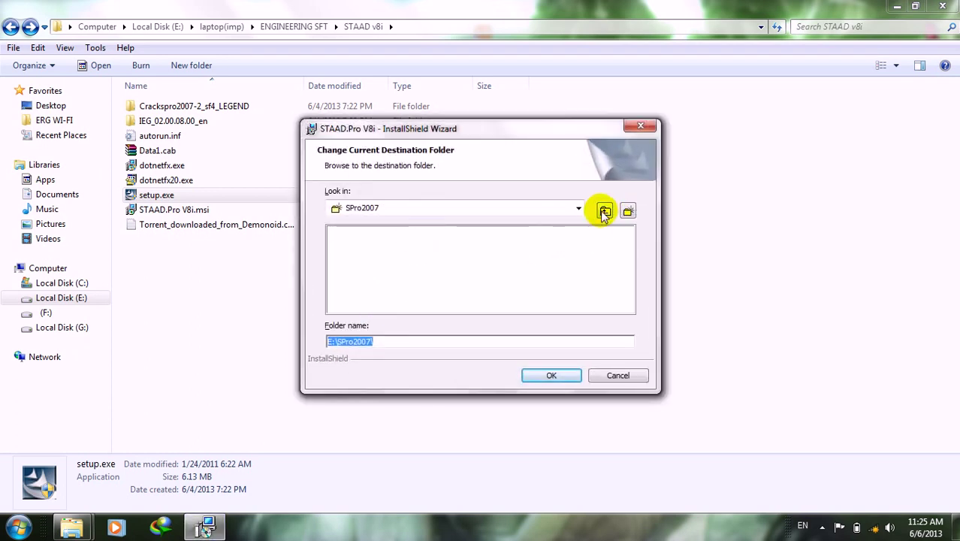
left_click(605, 211)
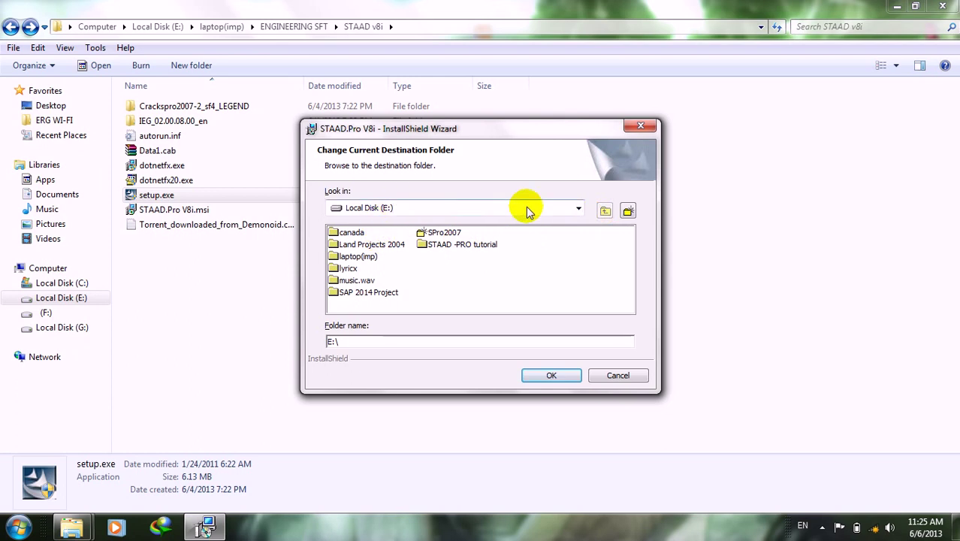
left_click(578, 210)
left_click(394, 220)
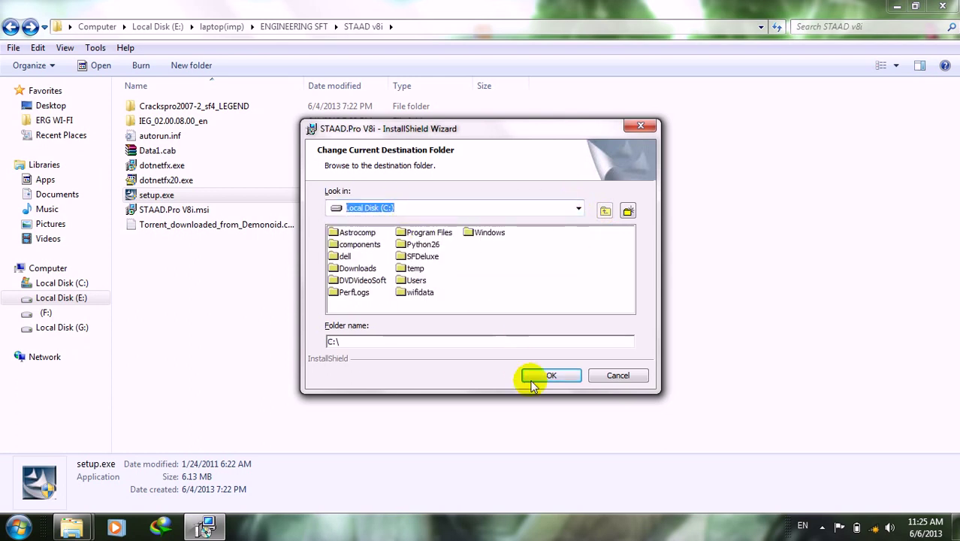
left_click(552, 376)
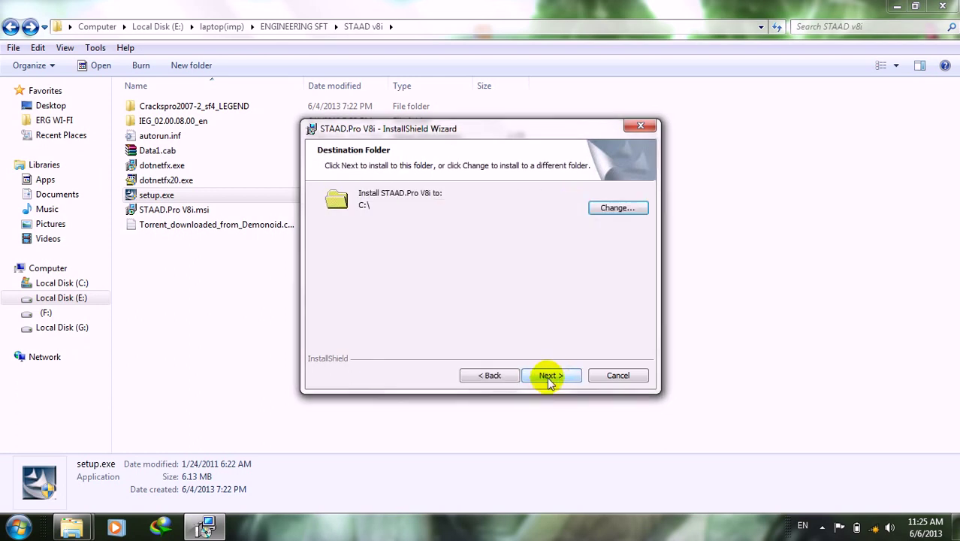
Leave the SELECT server settings blank, keep the installation for all users, and start installing STAAD.Pro V8i.
left_click(549, 378)
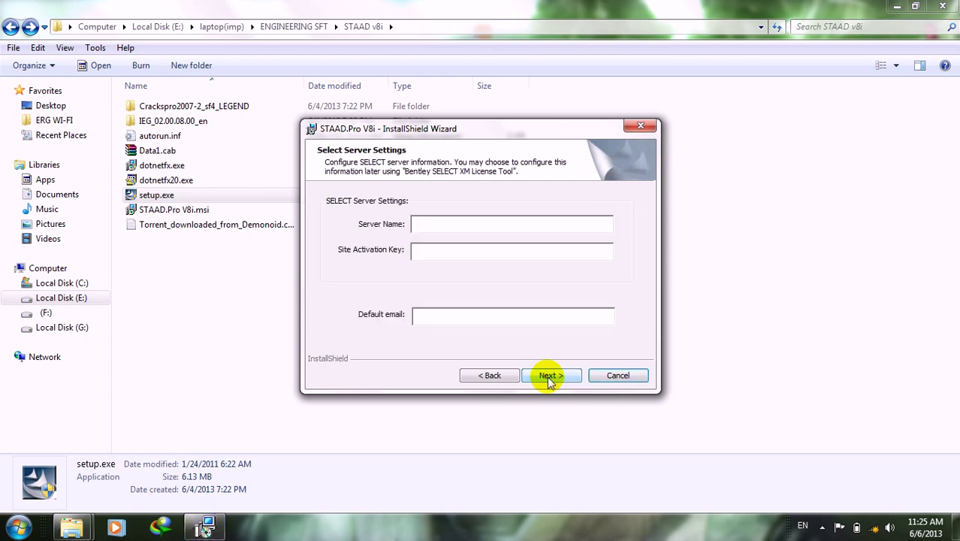
left_click(549, 378)
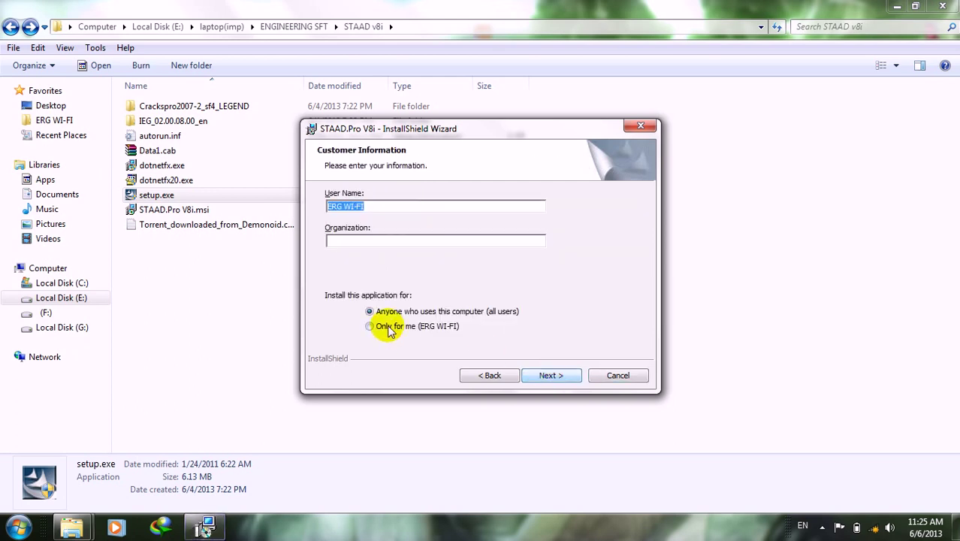
left_click(554, 375)
left_click(378, 245)
left_click(557, 376)
left_click(557, 376)
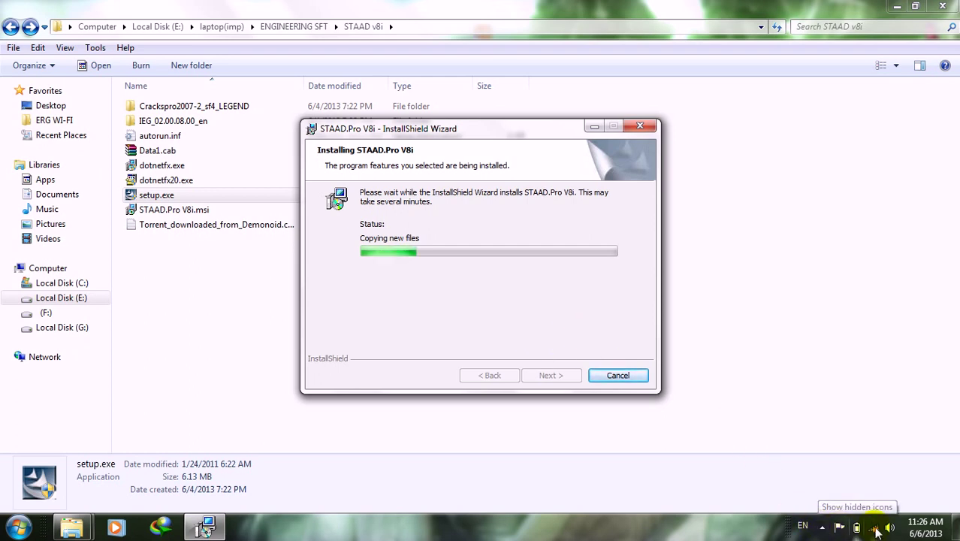
left_click(822, 527)
left_click(843, 454)
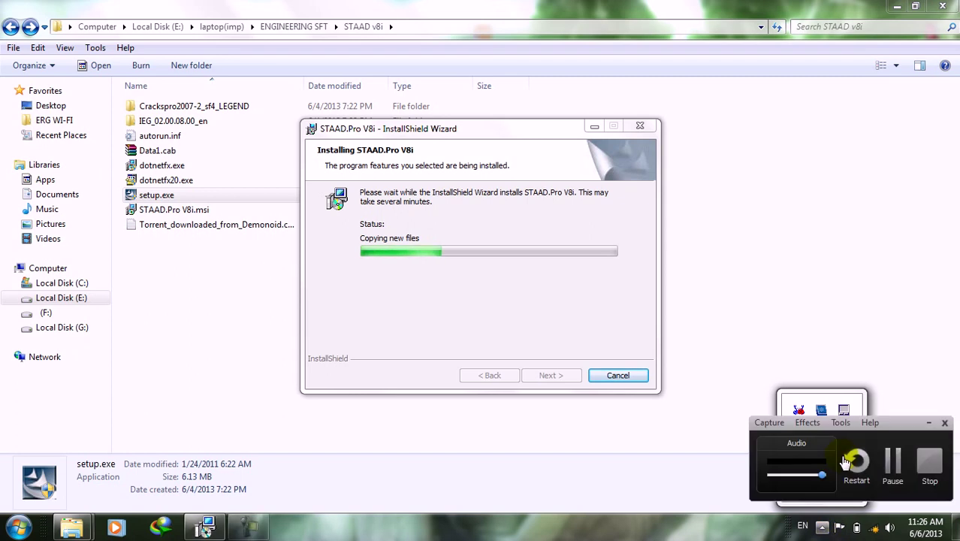
left_click(894, 473)
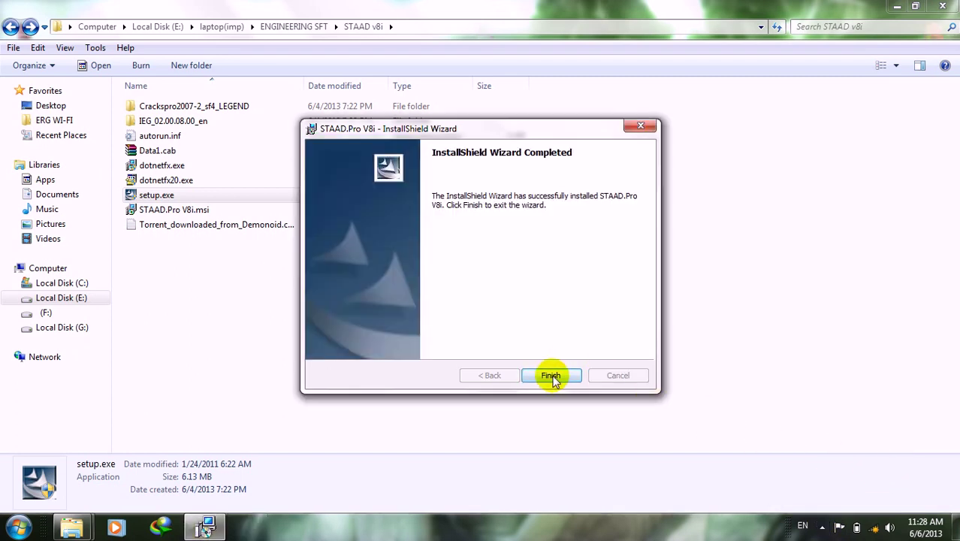
Finish the STAAD.Pro V8i wizard and copy Bentley.liclib.dll from the Crackspro2007-2_sf4_LEGEND folder.
left_click(552, 376)
double_click(154, 109)
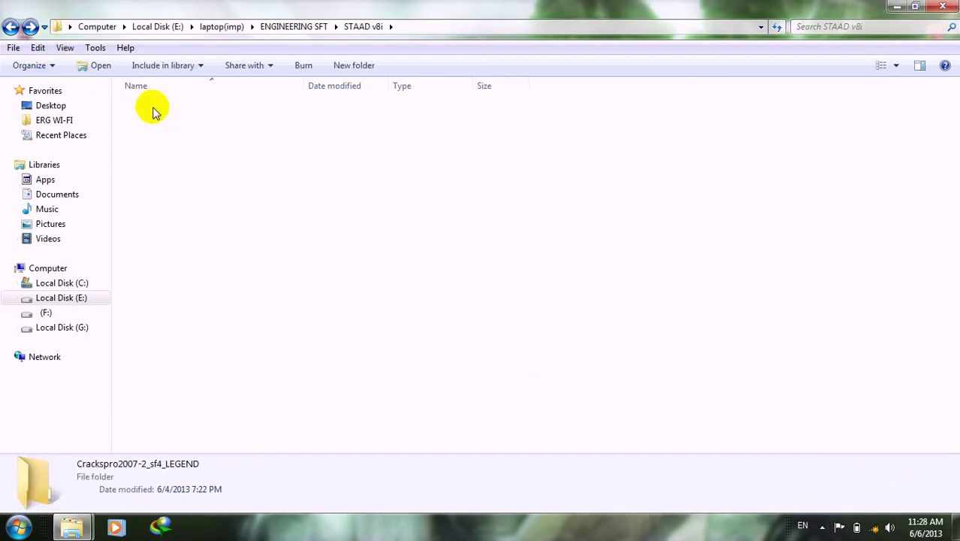
left_click(152, 109)
right_click(154, 109)
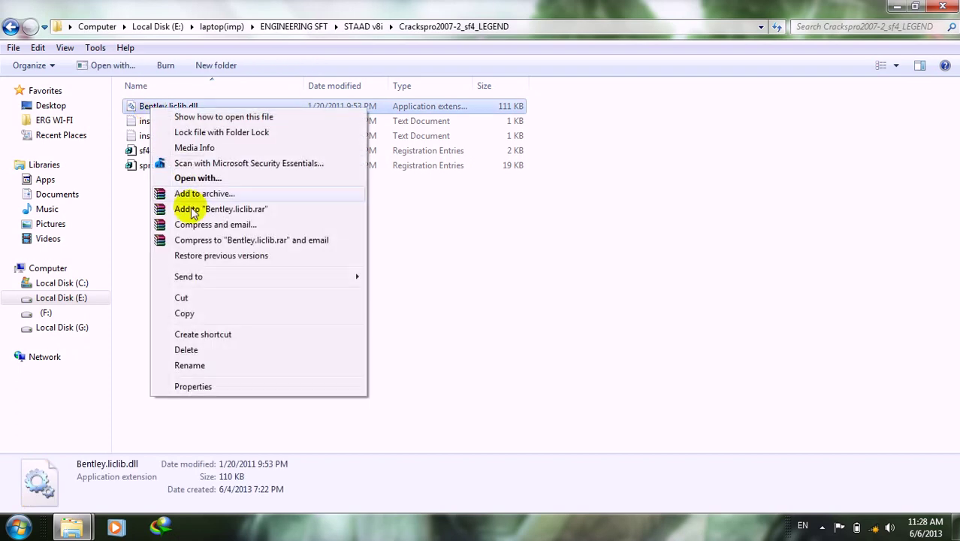
left_click(185, 313)
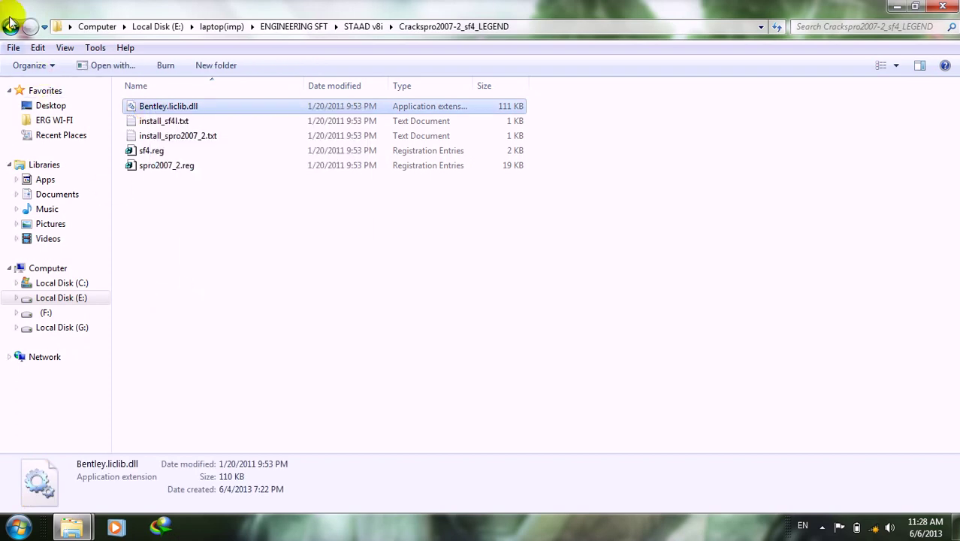
Minimize the folder window and open C:\Program Files\Common Files\Bentley Shared\IEG\IEGLCS from Computer.
left_click(896, 6)
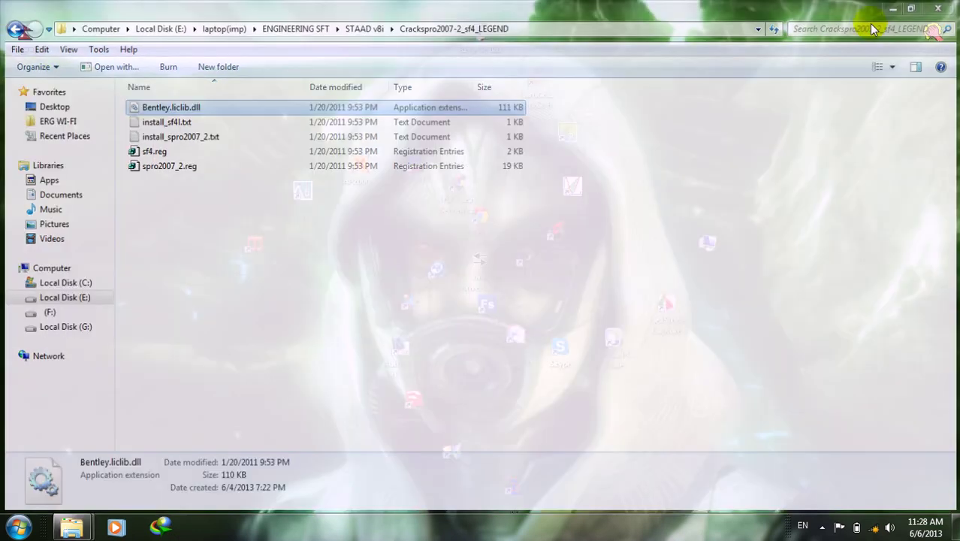
double_click(700, 256)
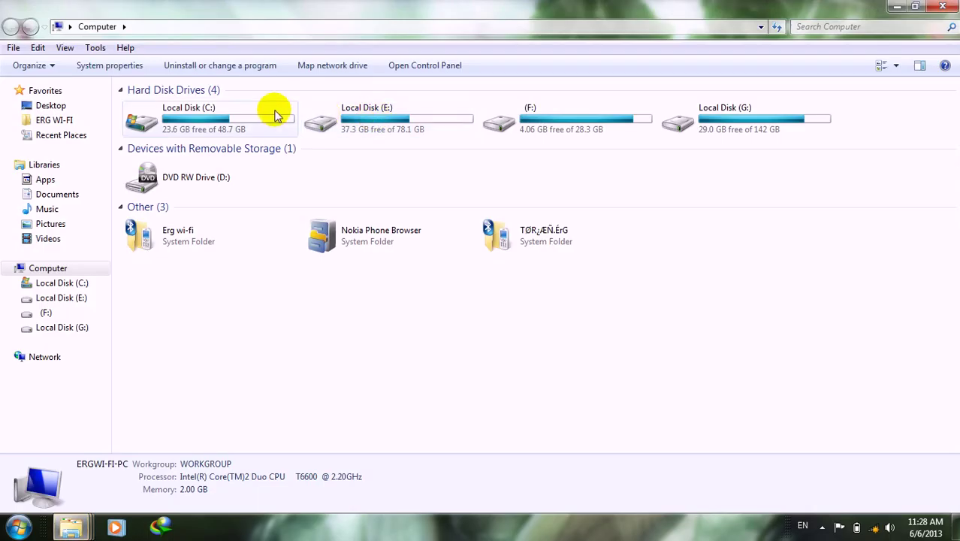
double_click(263, 114)
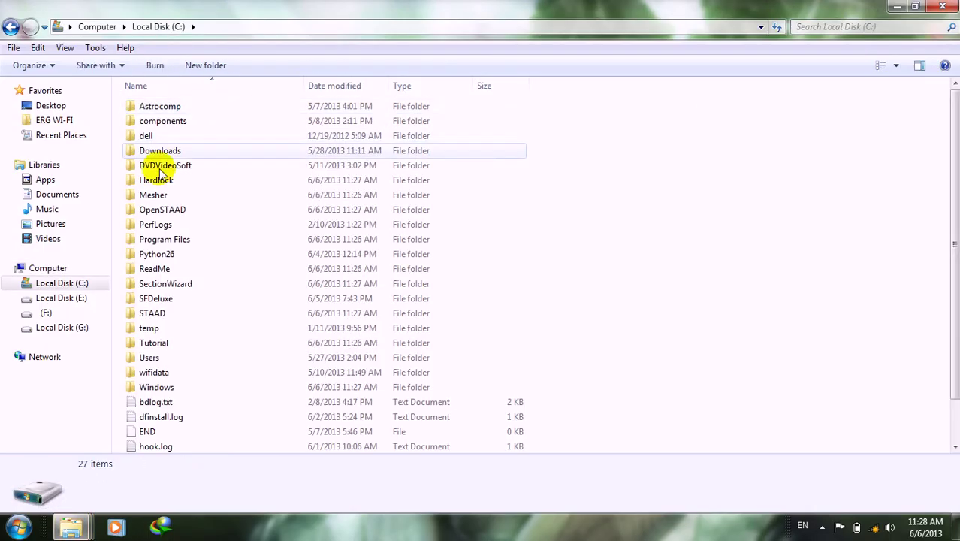
double_click(167, 240)
double_click(156, 220)
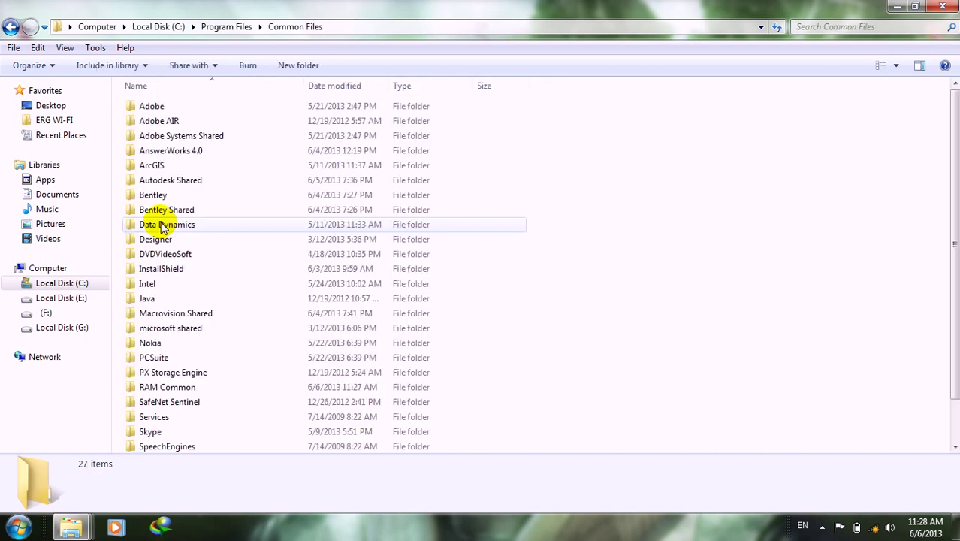
double_click(158, 210)
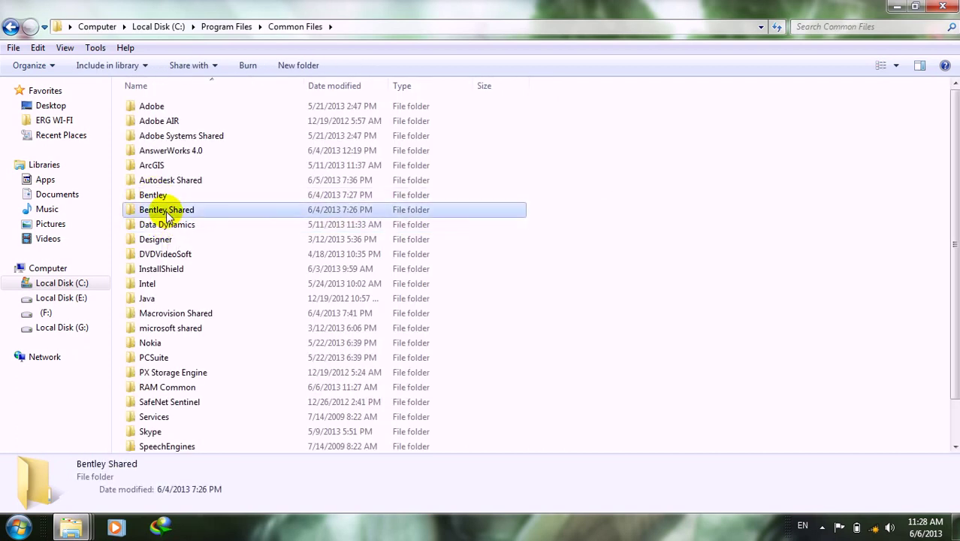
left_click(154, 106)
double_click(153, 105)
double_click(152, 106)
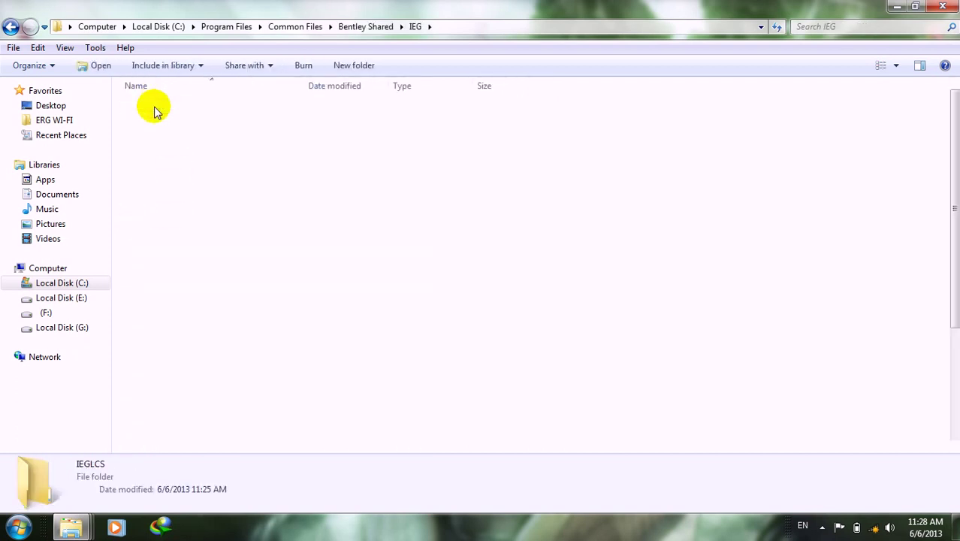
Paste Bentley.liclib.dll into the IEGLCS folder, replacing the existing file with administrator permission, and close the window.
right_click(604, 151)
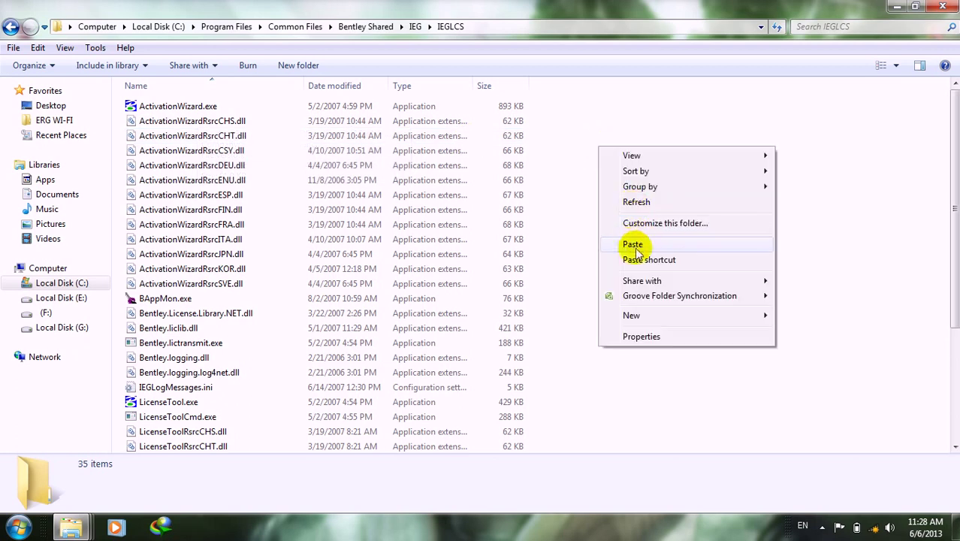
left_click(612, 241)
left_click(377, 165)
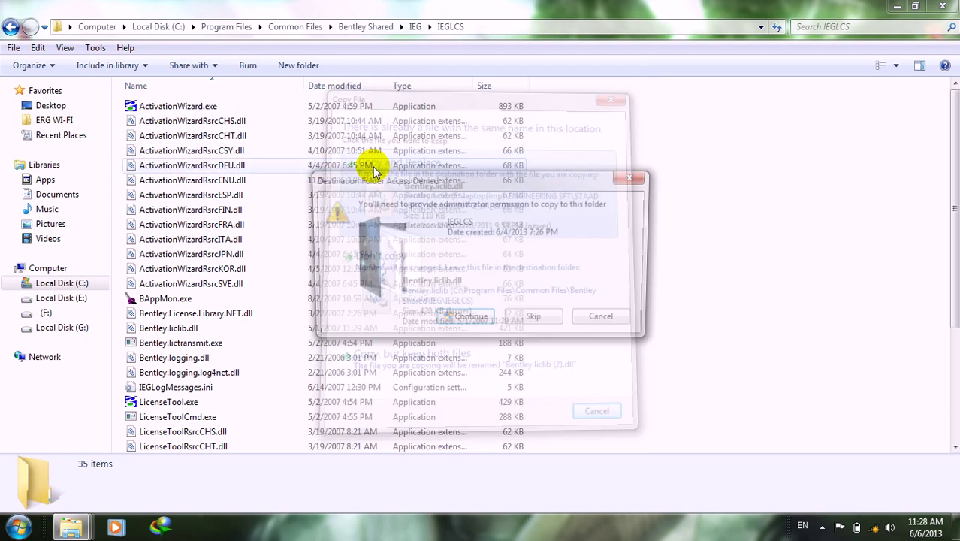
left_click(460, 321)
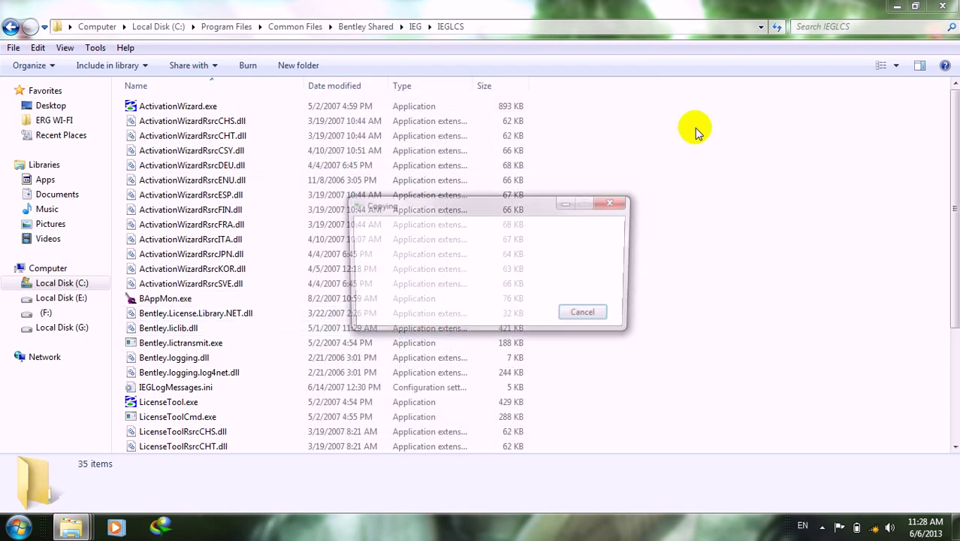
left_click(938, 9)
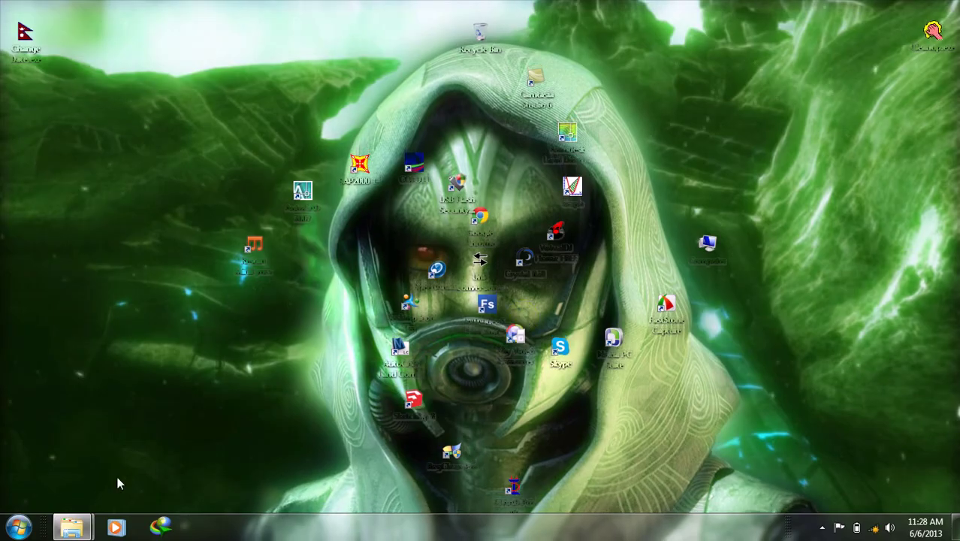
Restore the Crackspro2007-2_sf4_LEGEND folder, merge spro2007_2.reg into the registry, and close the folder window.
mouse_move(72, 527)
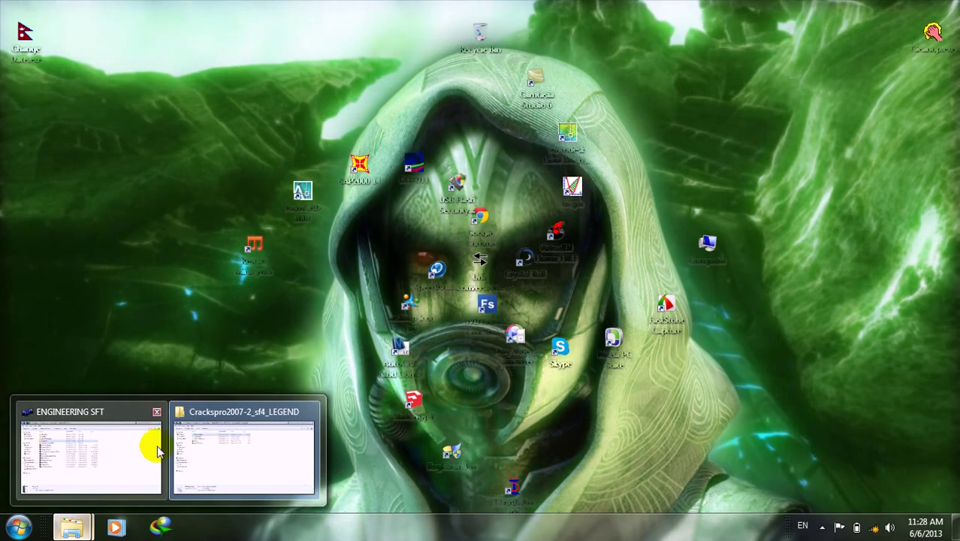
left_click(206, 444)
left_click(160, 170)
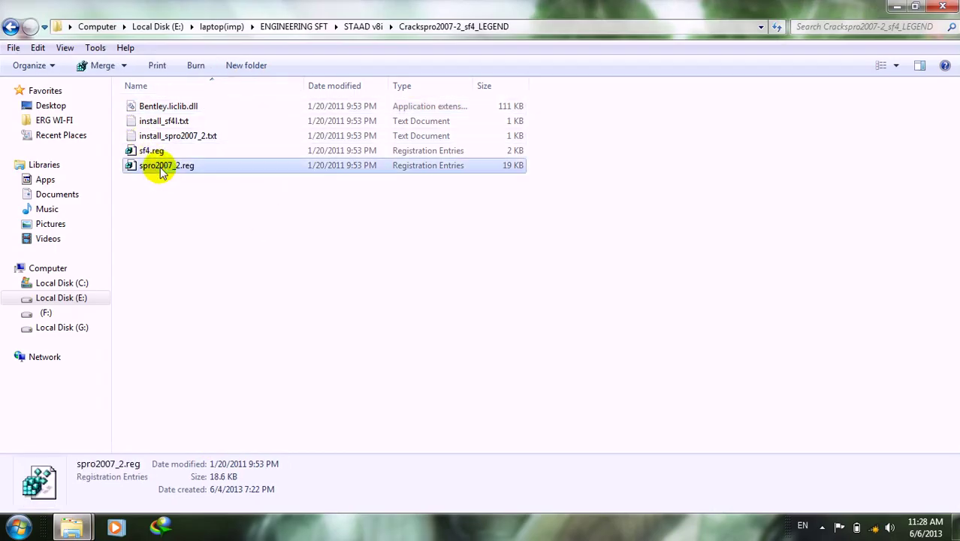
double_click(160, 170)
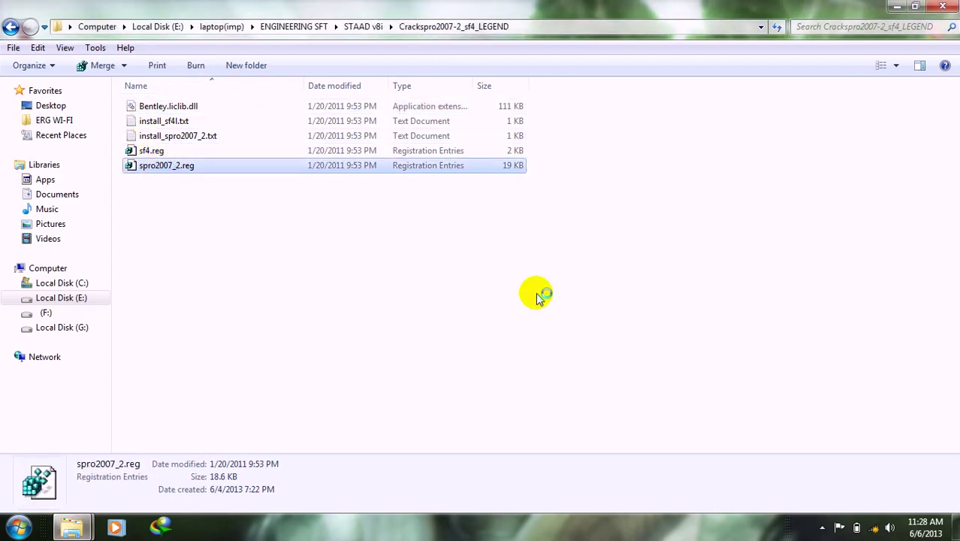
left_click(585, 288)
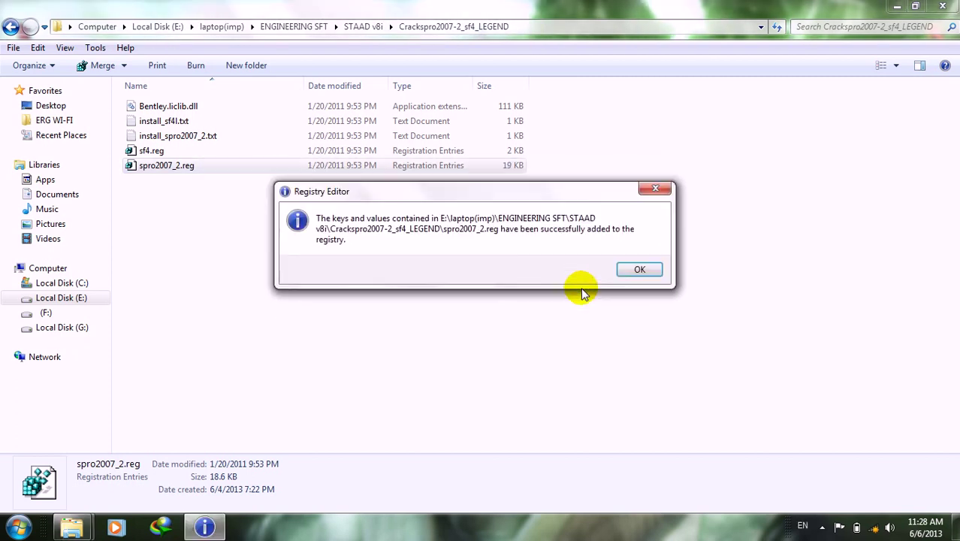
left_click(627, 271)
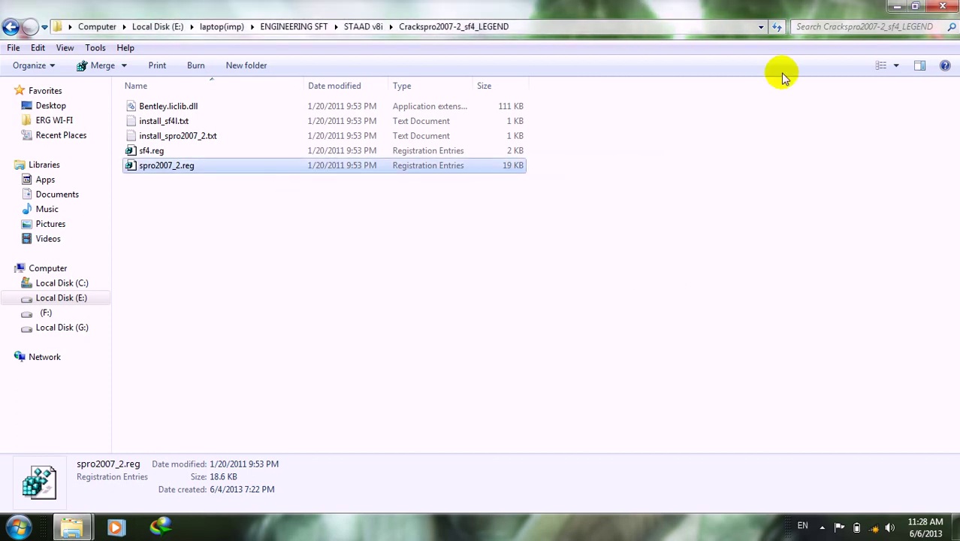
left_click(943, 6)
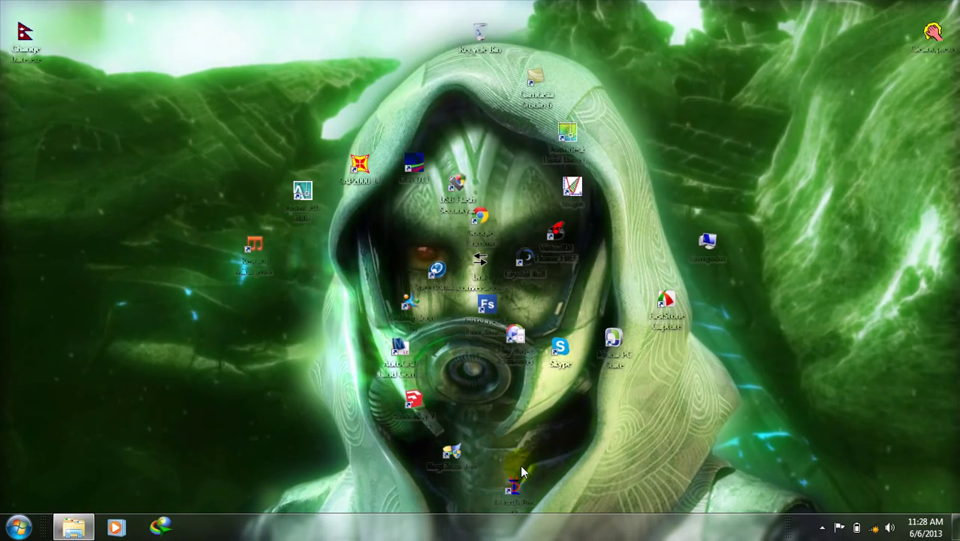
Launch STAAD.Pro V8i from the desktop and start a new Space structure project with the file name class1.
double_click(515, 487)
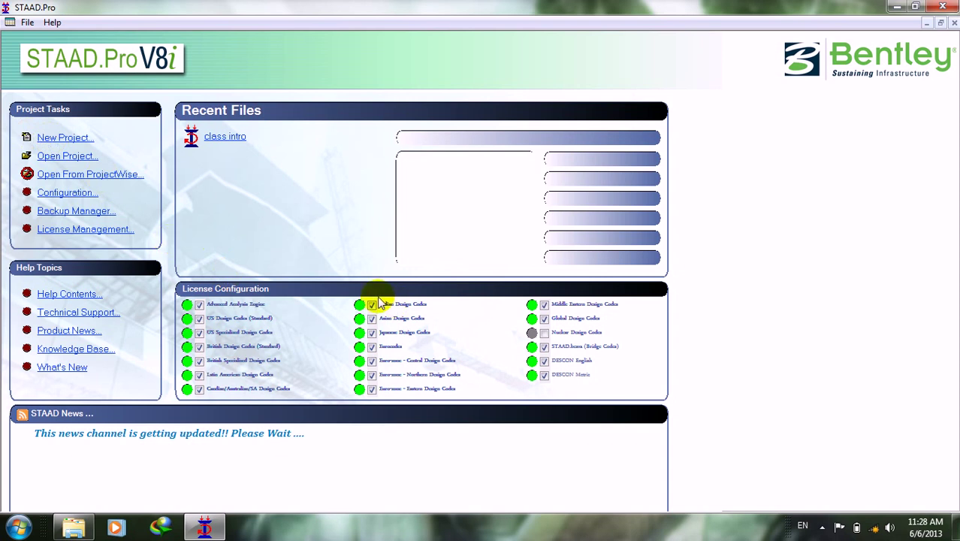
left_click(65, 139)
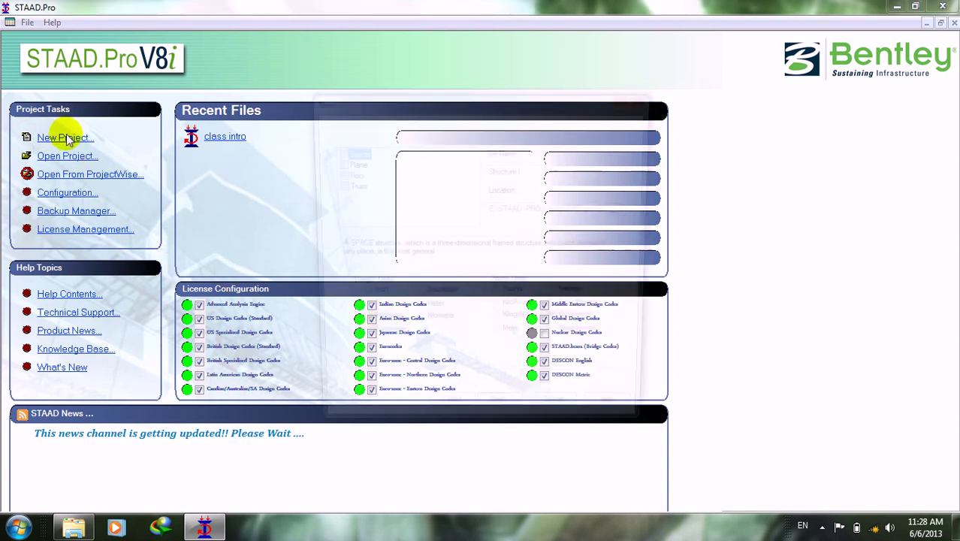
left_click(335, 152)
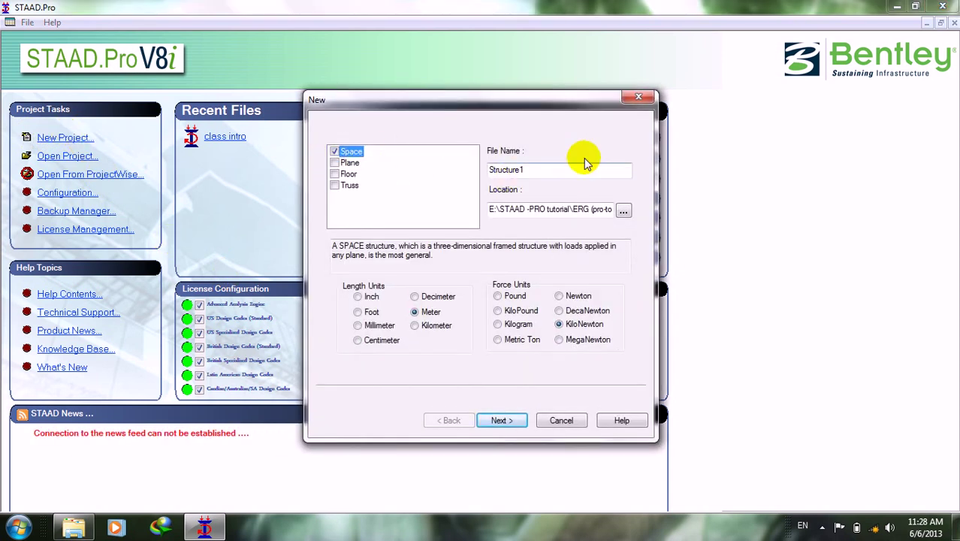
double_click(548, 171)
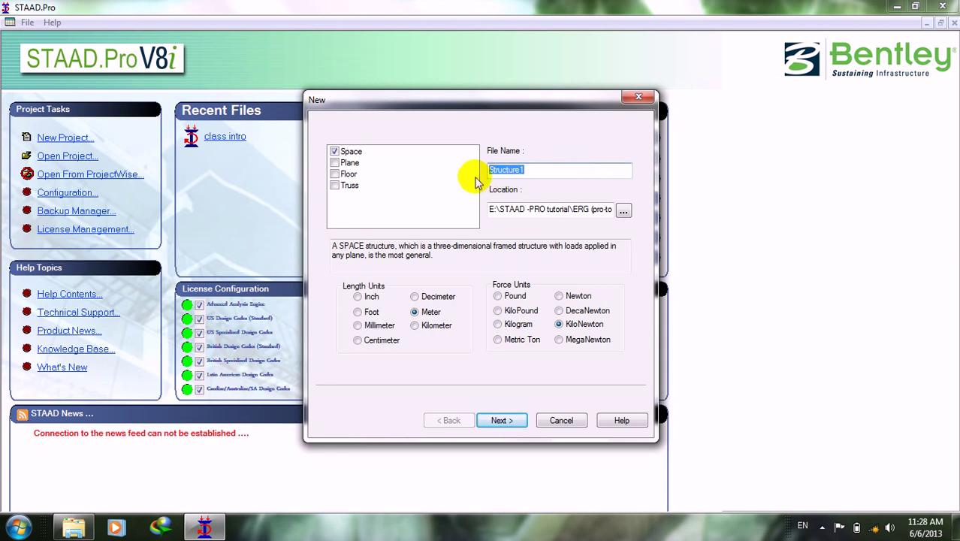
type("class1")
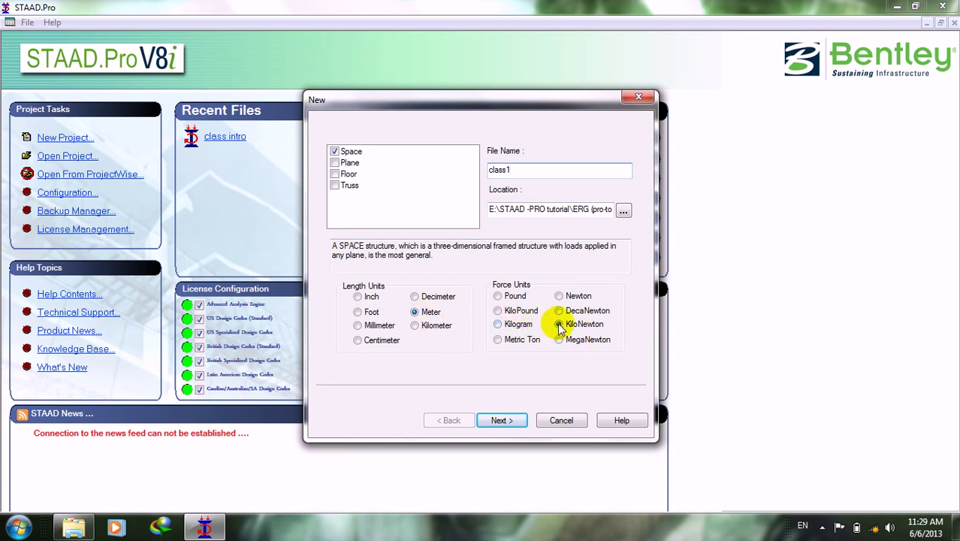
Create the project with Meter and KiloNewton units, choosing Edit Job Information as the starting task.
left_click(501, 420)
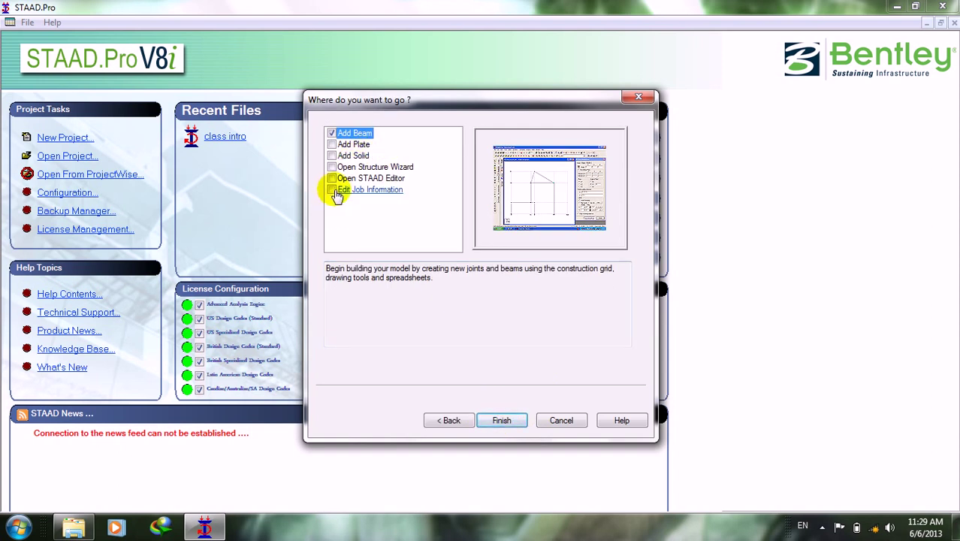
left_click(335, 191)
left_click(503, 422)
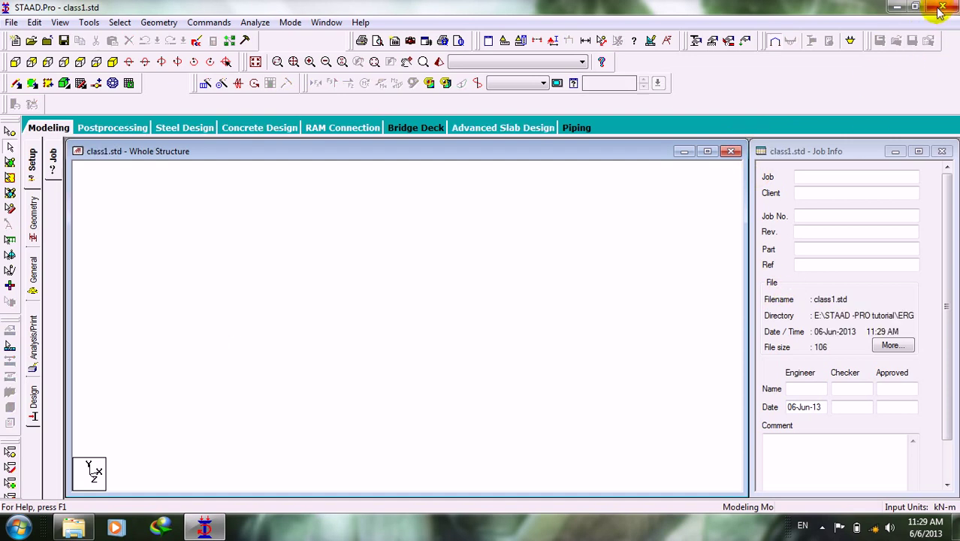
Close STAAD.Pro and show the hidden notification area icons on the desktop.
left_click(942, 7)
left_click(822, 527)
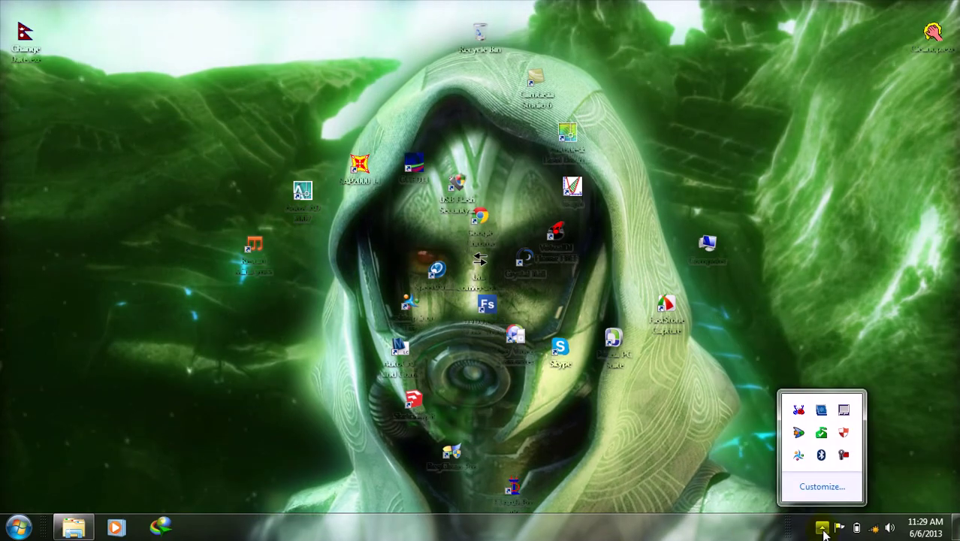